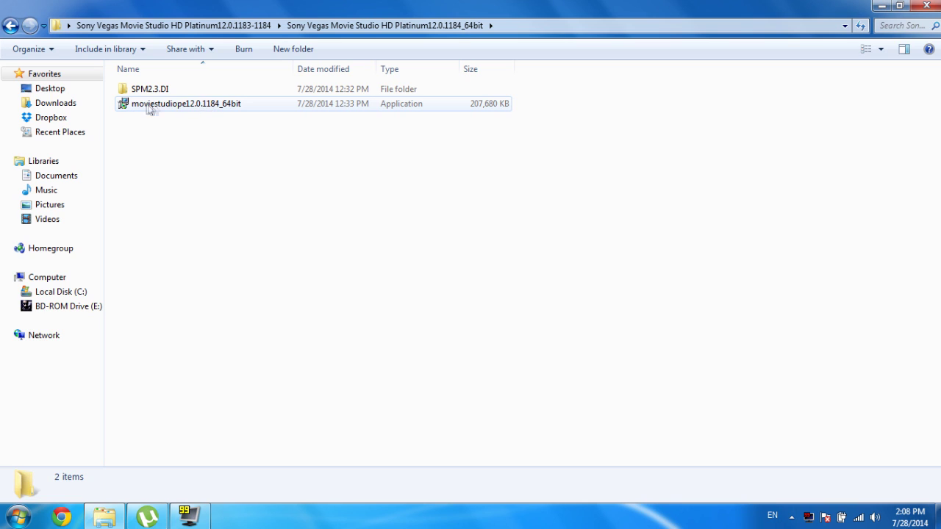
- Run the moviestudiope12.0.1184_64bit installer and choose English as the installation language
left_click(142, 109)
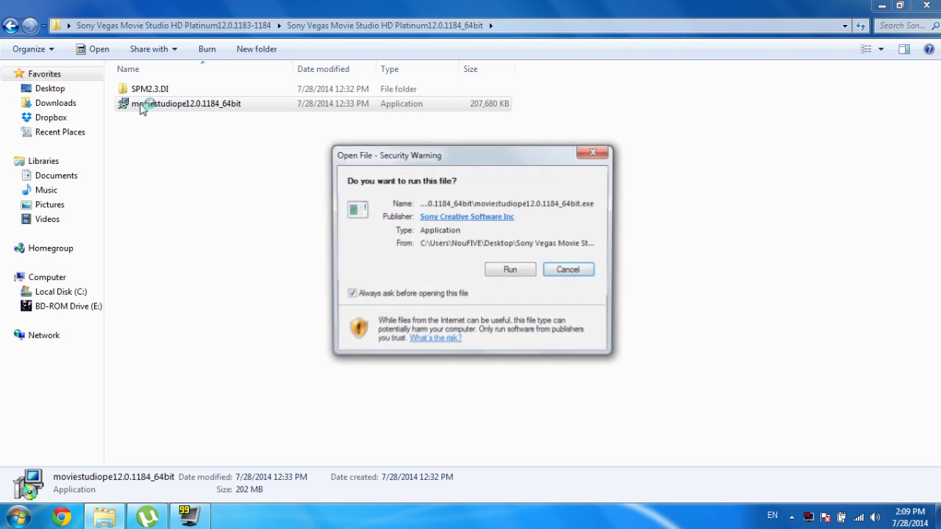
left_click(510, 270)
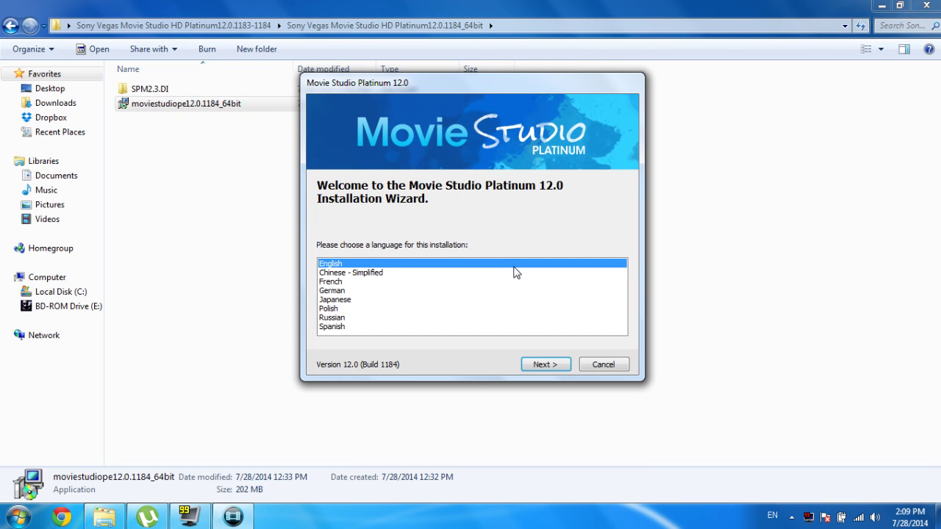
left_click(332, 272)
left_click(337, 281)
left_click(337, 290)
left_click(338, 299)
left_click(338, 308)
left_click(338, 317)
left_click(337, 325)
left_click(338, 263)
left_click(553, 363)
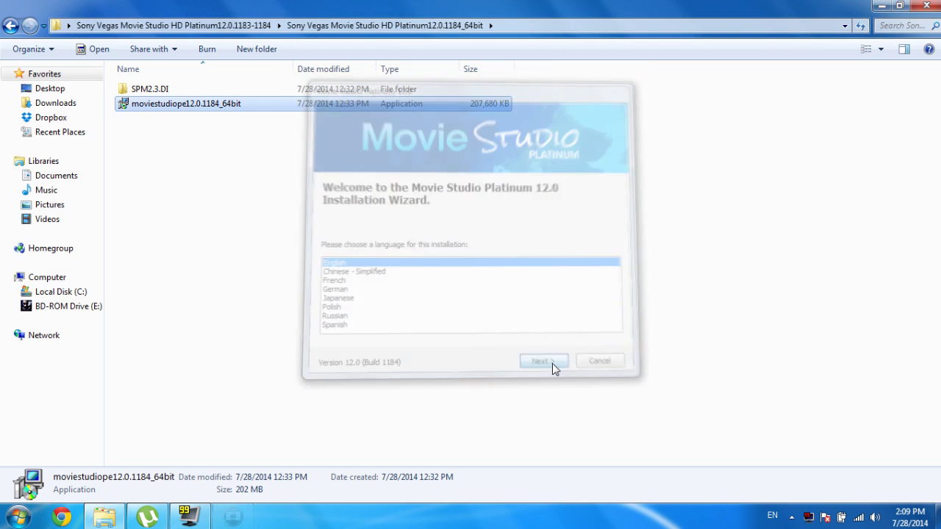
- Install Movie Studio Platinum 12.0 into C:\Program Files\Sony\Movie Studio Platinum 12.0 with a desktop shortcut, and finish the wizard
left_click(414, 316)
left_click(541, 361)
left_click(401, 333)
left_click(354, 282)
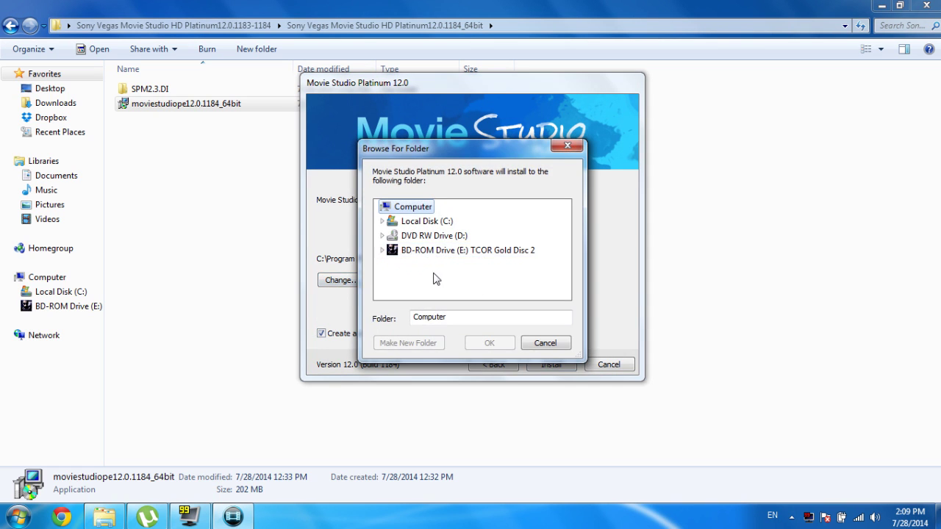
left_click(567, 146)
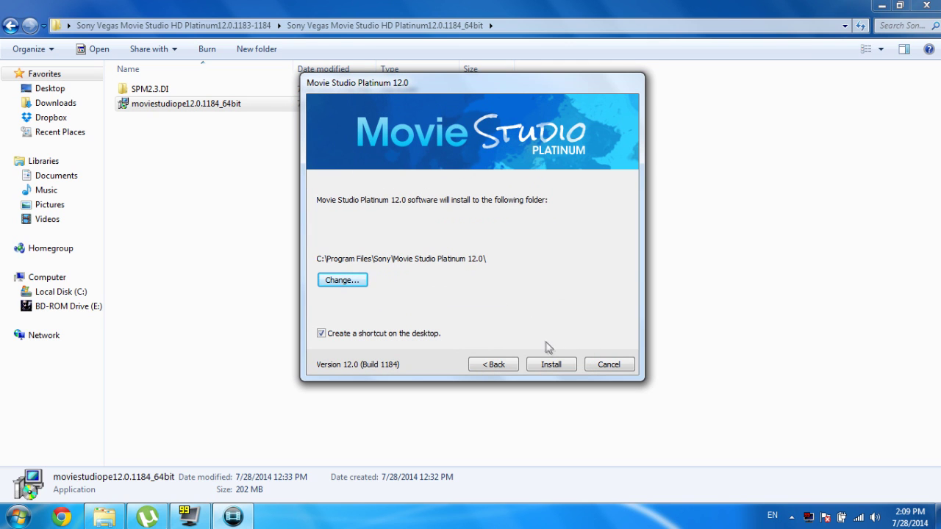
left_click(551, 365)
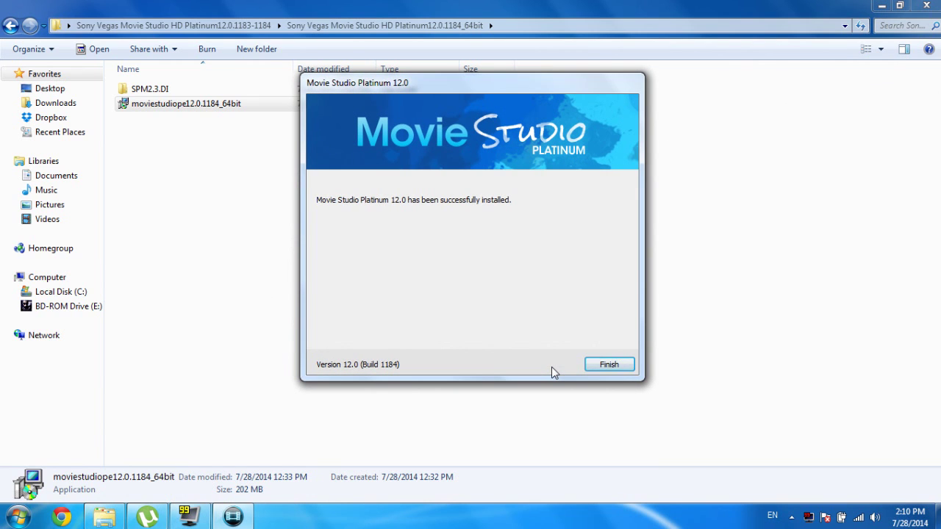
left_click(610, 365)
left_click(608, 369)
- Open the Sony.Products.Multikeygen.v2.3.Keygen.Only-DI folder inside SPM2.3.DI and run Keygen
double_click(153, 90)
double_click(153, 95)
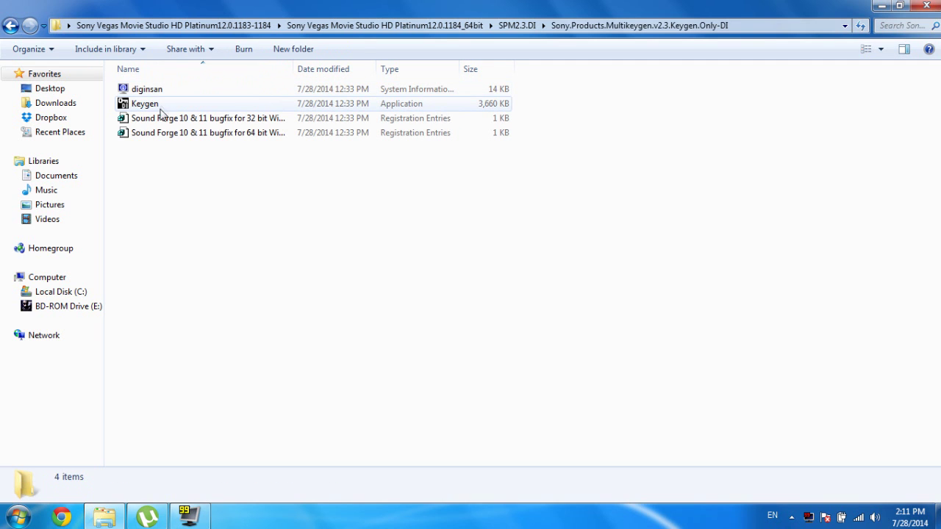
double_click(147, 104)
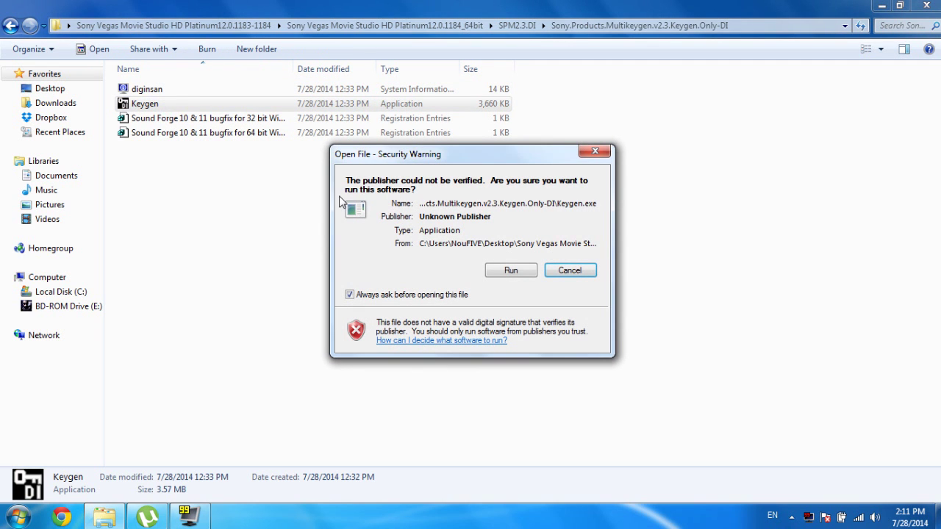
left_click(508, 271)
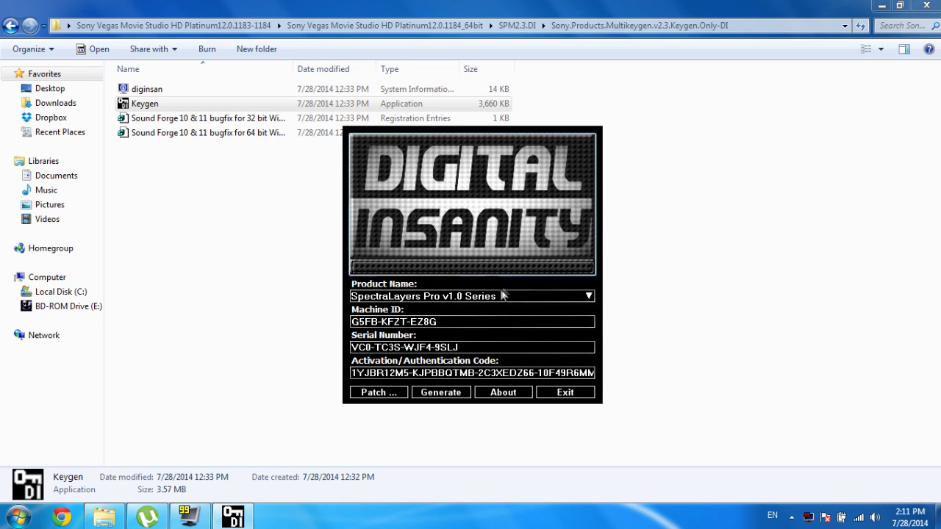
- Select Vegas Movie Studio Platinum 12.0 (x64) Series as the product and start the patch
left_click(496, 294)
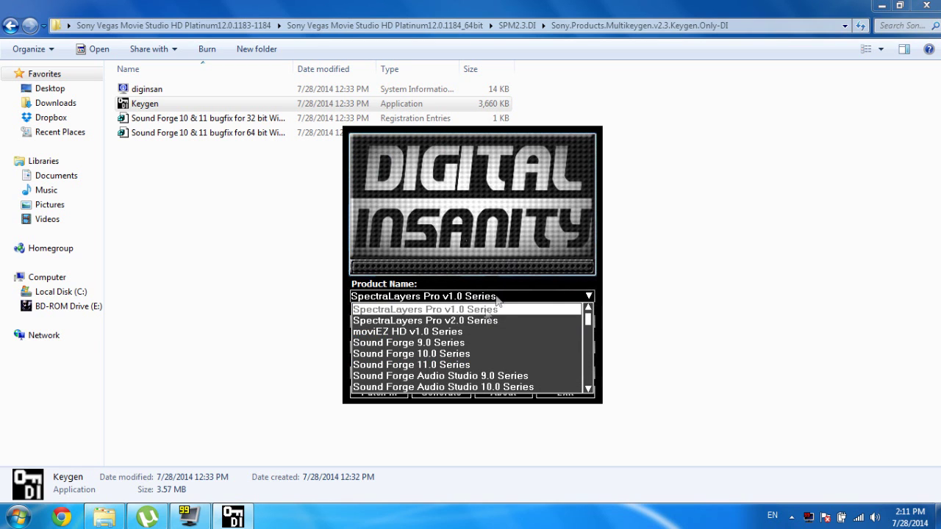
scroll(472, 342, "down", 3)
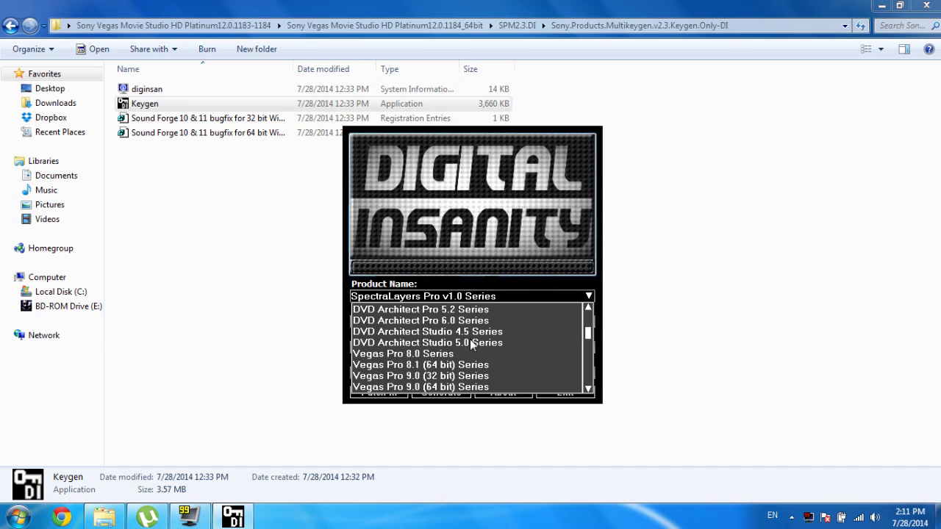
scroll(473, 343, "down", 3)
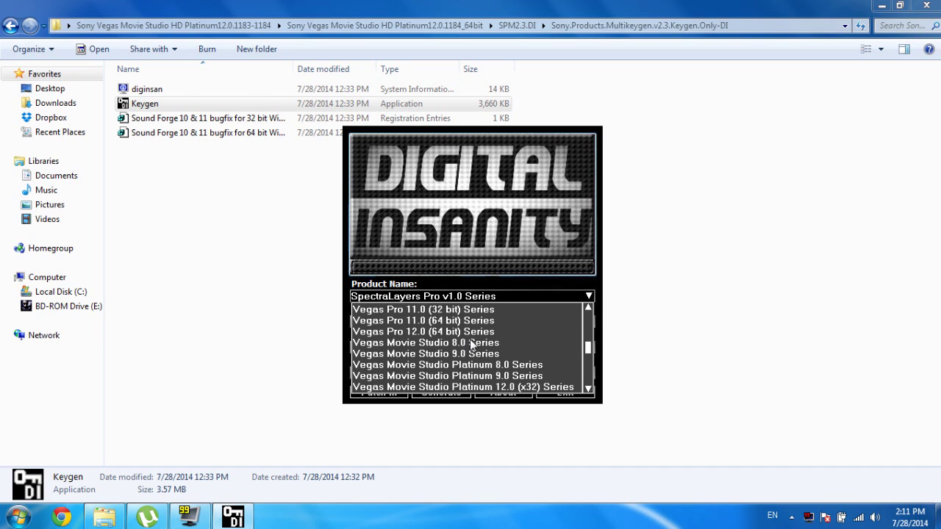
scroll(473, 343, "down", 2)
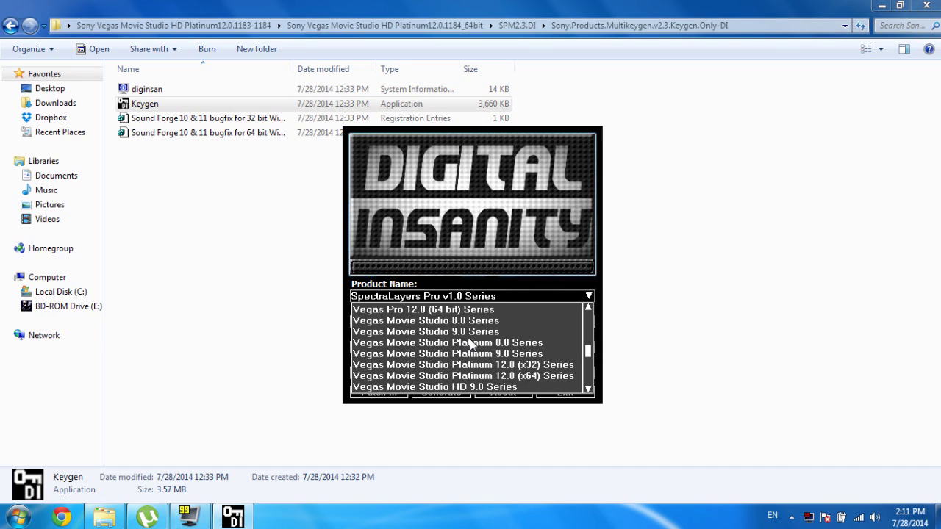
left_click(533, 376)
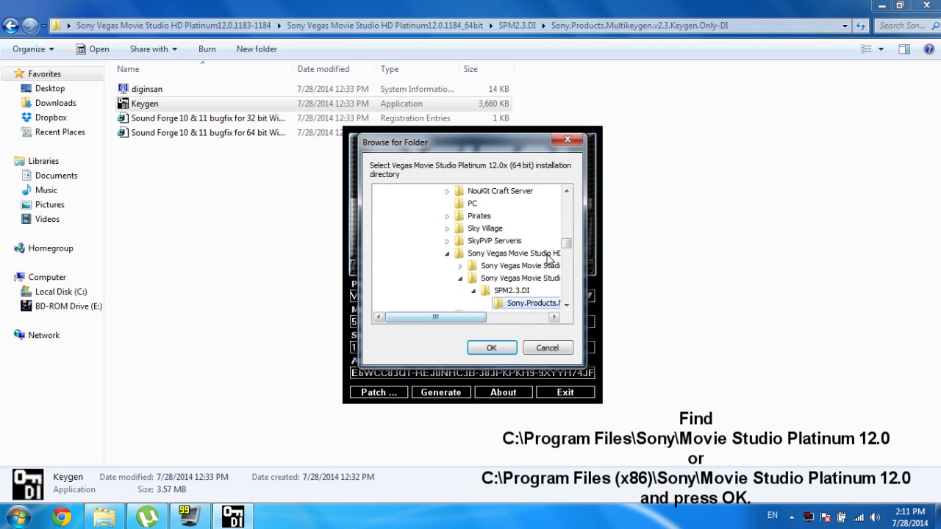
- Set the patch's installation directory to C:\Program Files\Sony\Movie Studio Platinum 12.0 and accept the preselected Shared Plug-Ins directory
scroll(514, 253, "up", 4)
scroll(578, 188, "up", 5)
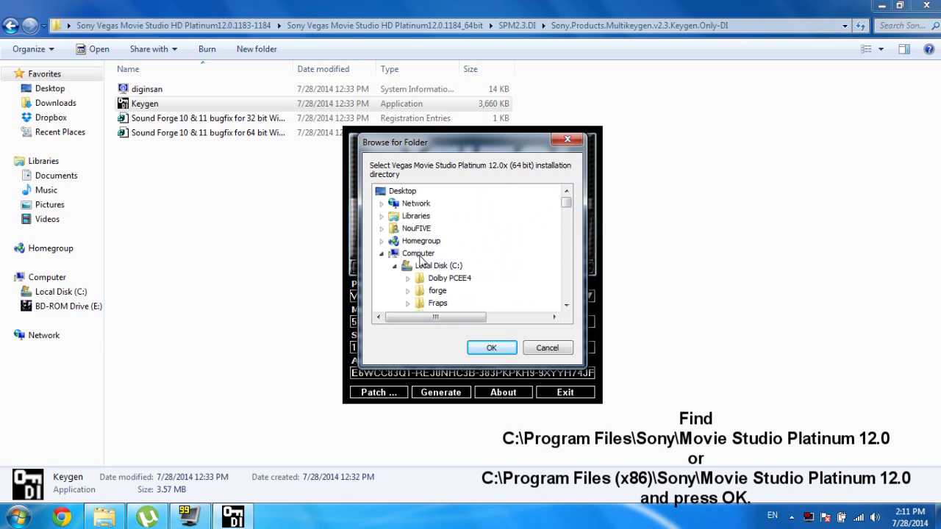
scroll(405, 260, "down", 3)
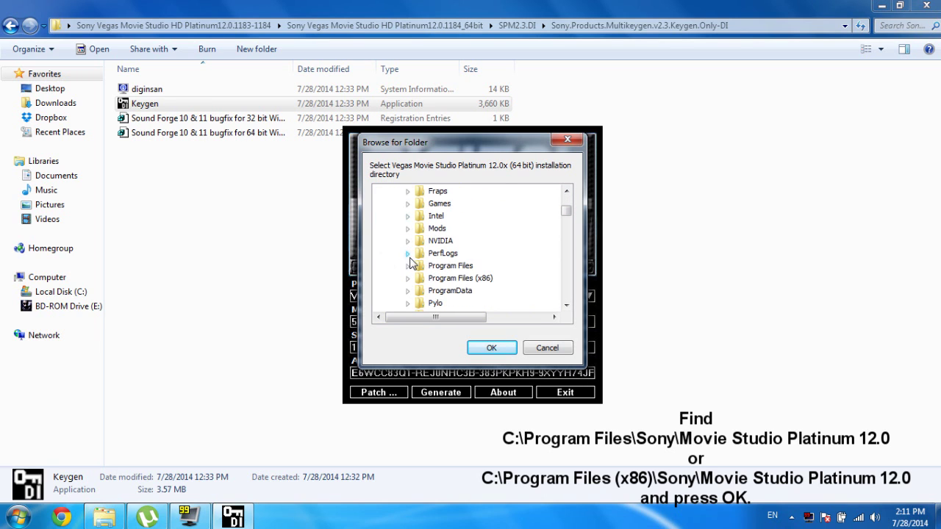
double_click(466, 266)
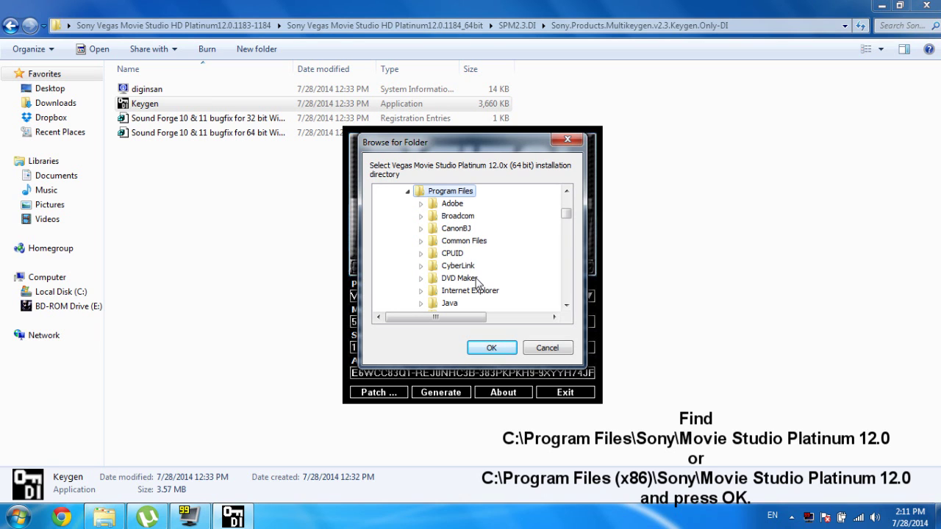
scroll(476, 283, "down", 2)
scroll(479, 283, "down", 4)
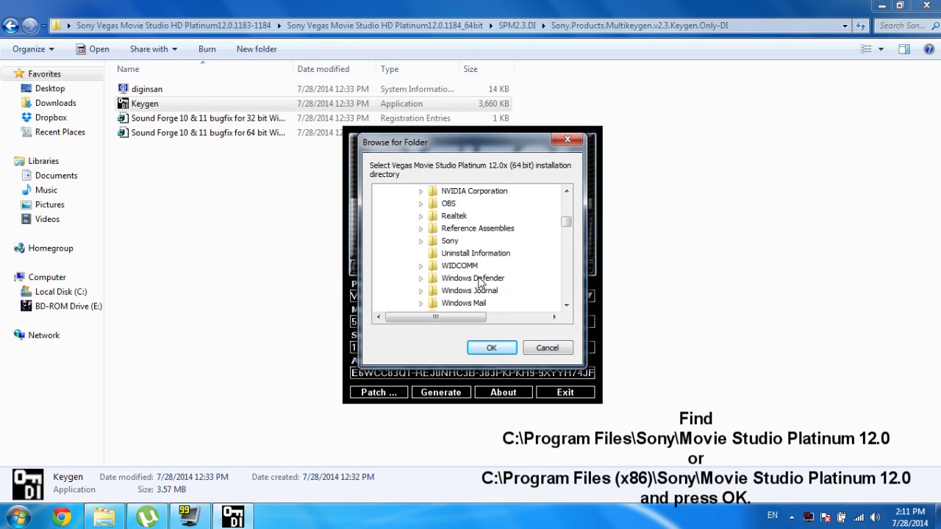
scroll(479, 279, "up", 1)
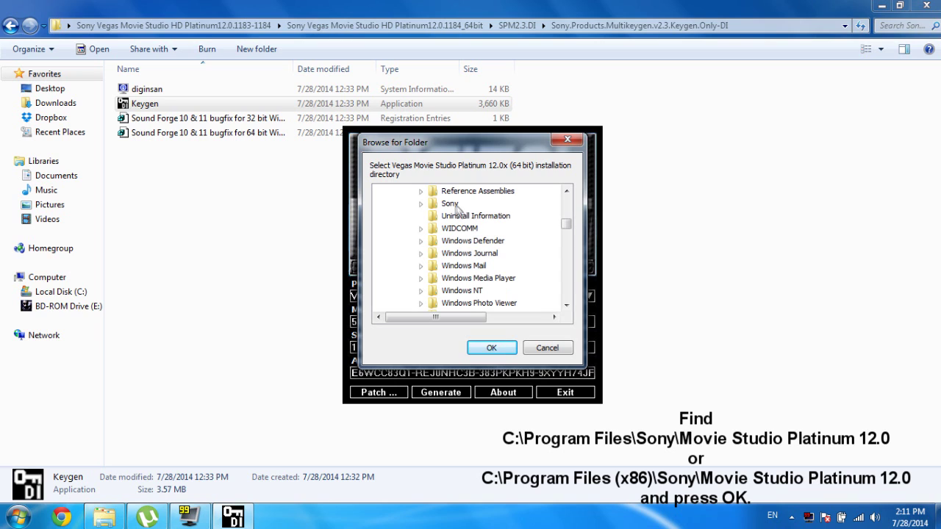
left_click(449, 203)
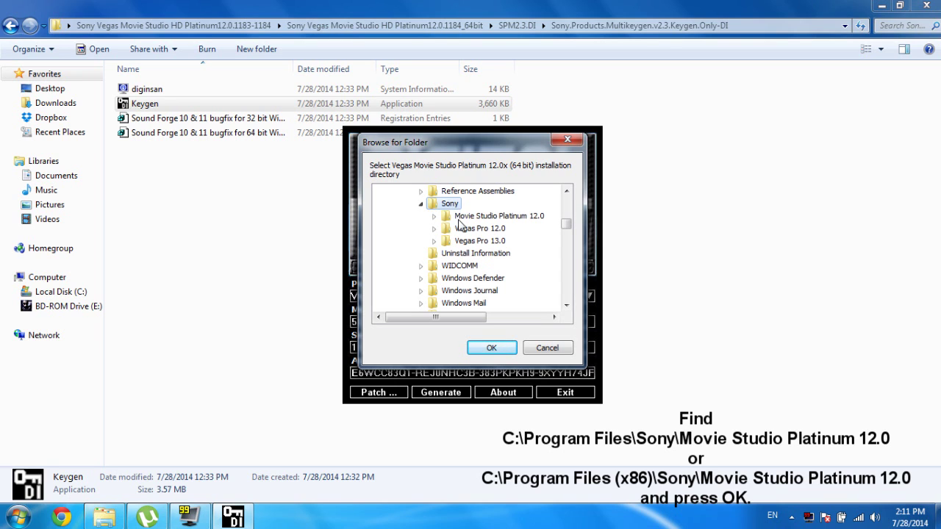
left_click(459, 217)
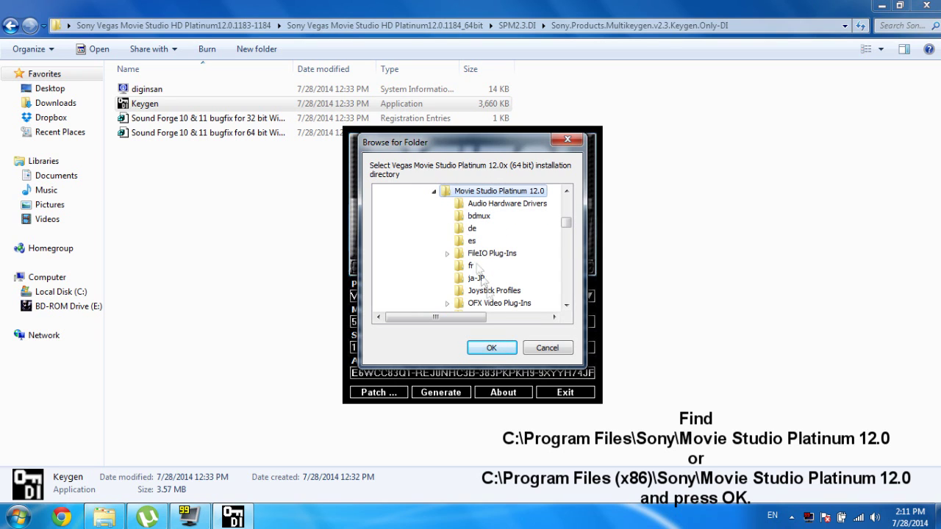
left_click(499, 354)
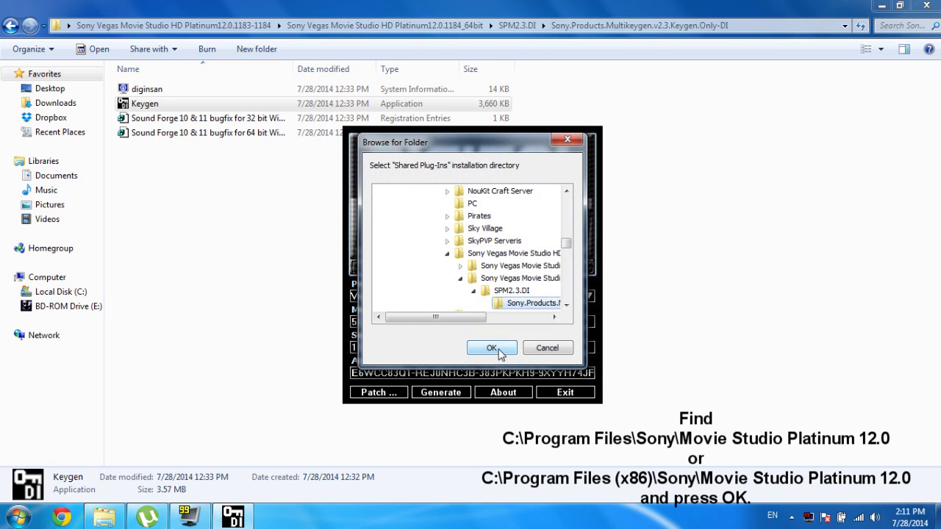
left_click(491, 348)
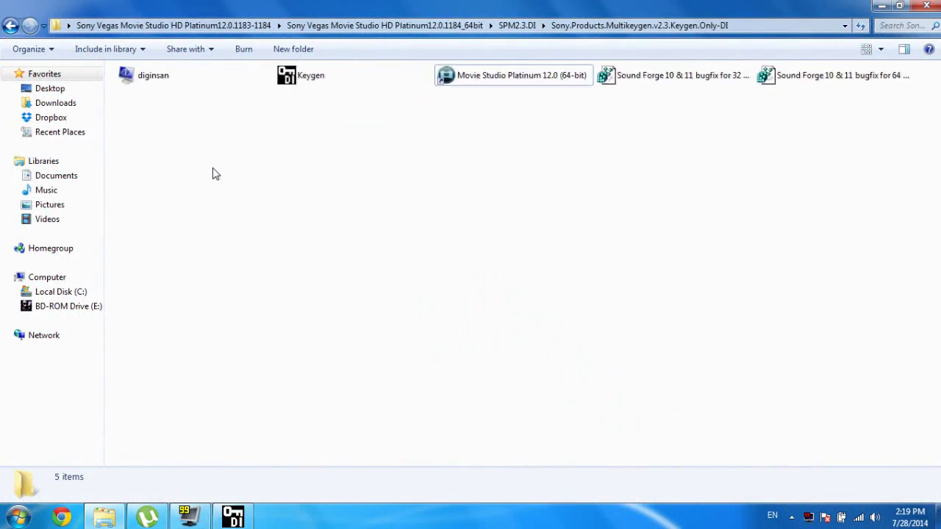
- Enlarge the folder's icons and launch Movie Studio Platinum 12.0 (64-bit) from its shortcut
scroll(213, 174, "up", 10, "ctrl")
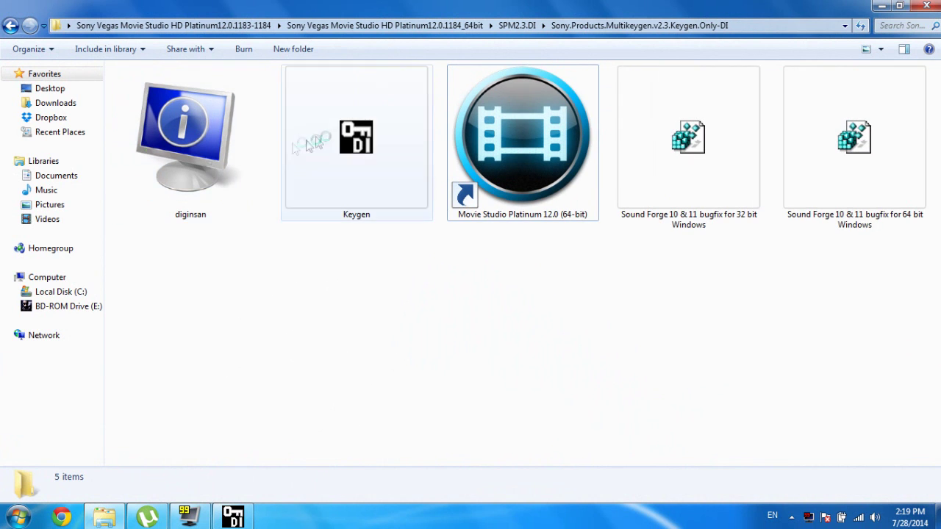
left_click(496, 119)
double_click(538, 126)
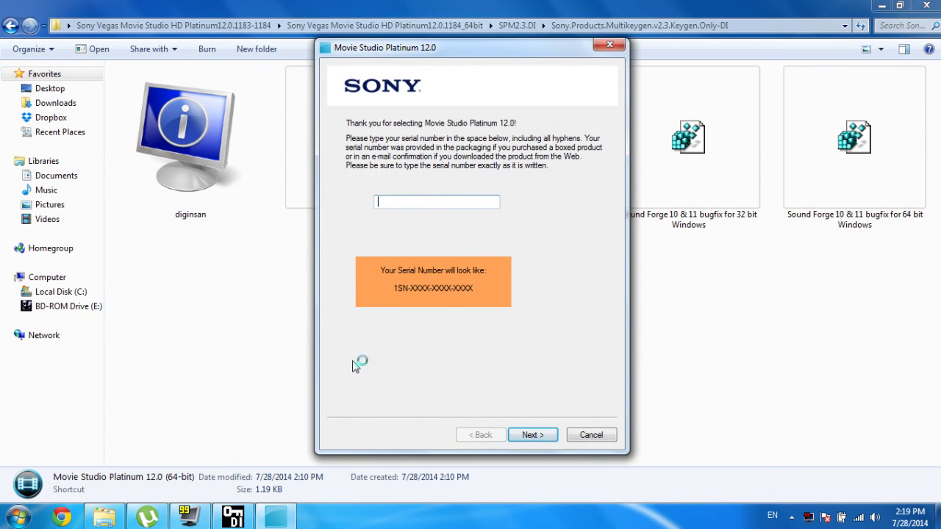
- Copy the serial number into the Movie Studio serial number field and choose to register from another computer
left_click_drag(374, 47, 134, 49)
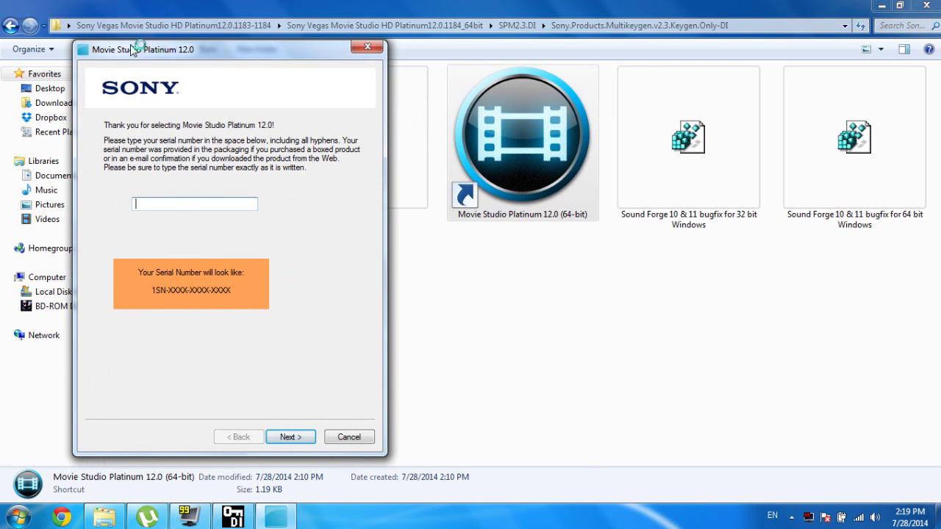
left_click(190, 517)
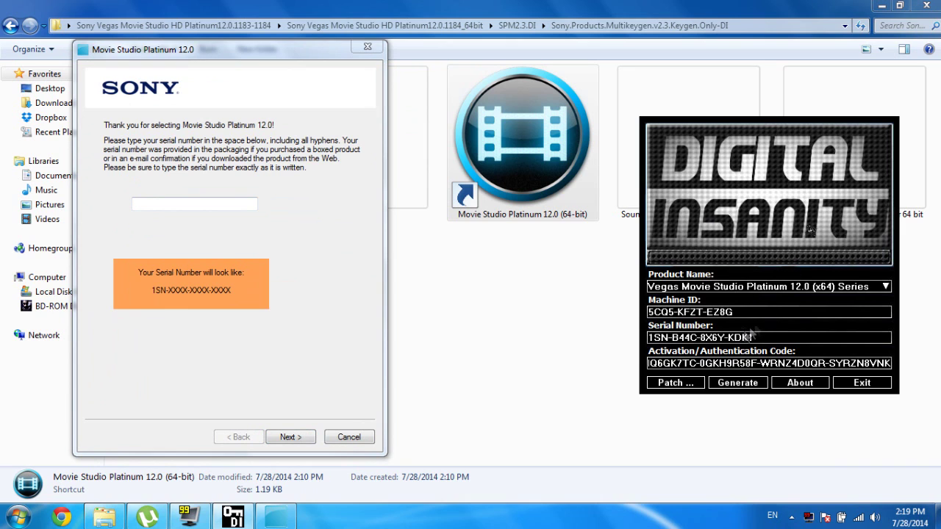
left_click_drag(764, 337, 588, 357)
key("ctrl+c")
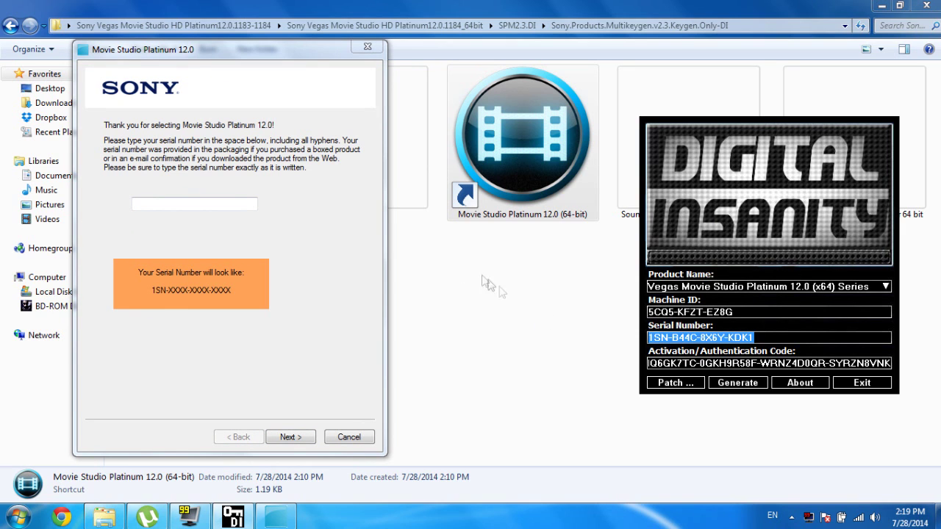
left_click(288, 220)
key("ctrl+v")
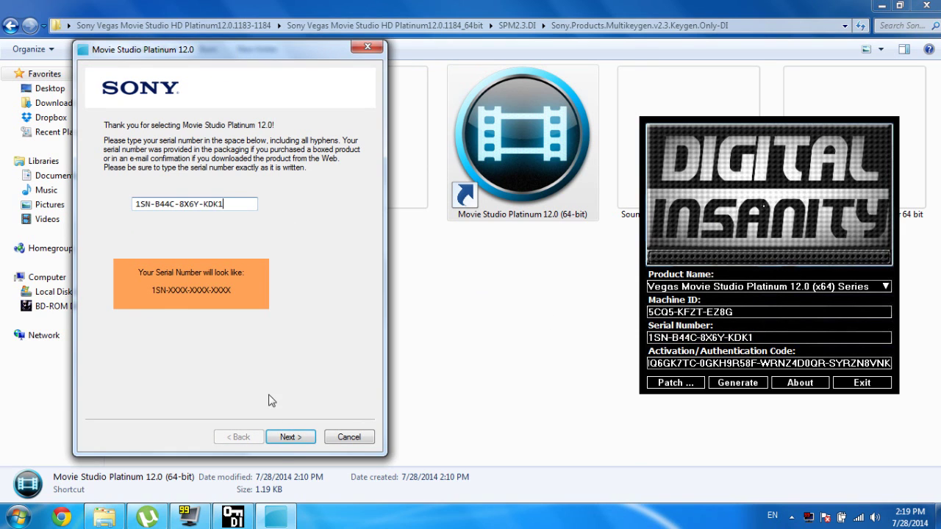
left_click(288, 439)
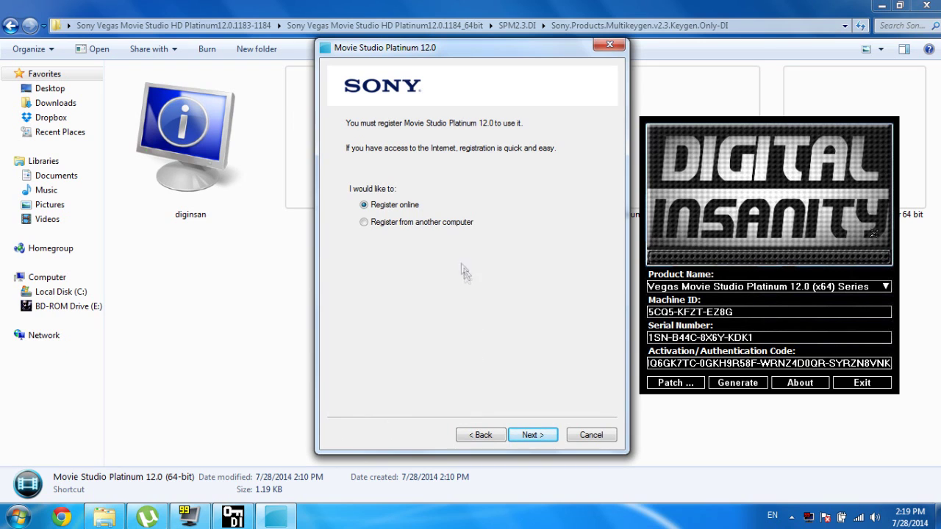
left_click(532, 438)
left_click(532, 435)
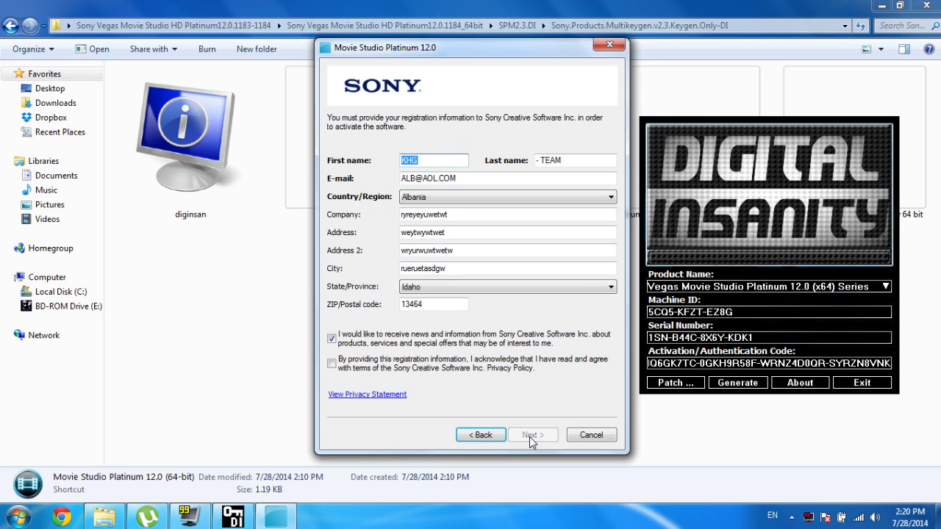
left_click(456, 268)
type("sds")
left_click(463, 232)
type("sfs")
- Set the company, both address lines and the city to 123, accept the privacy policy, and continue the registration
left_click(460, 215)
type("sf")
key("ctrl+a")
type("123")
key("Tab")
type("123")
key("Tab")
type("123")
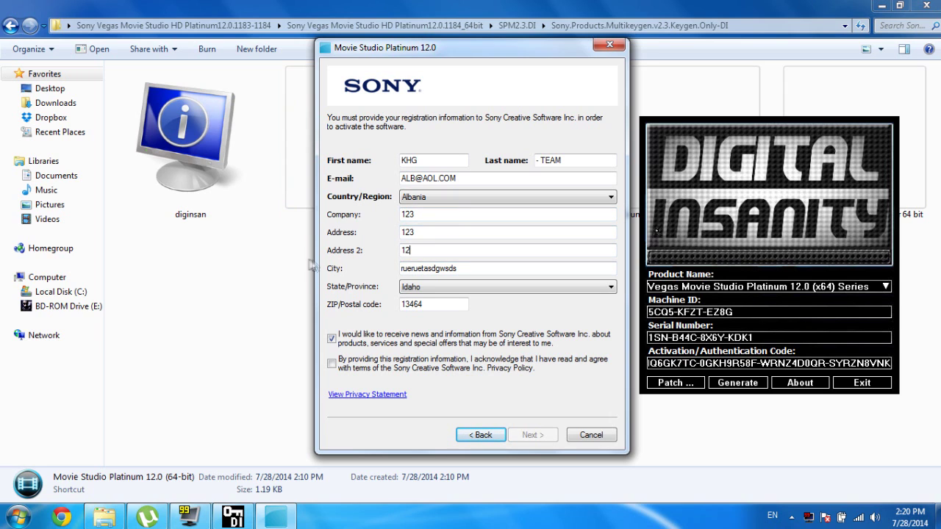
key("Tab")
type("123")
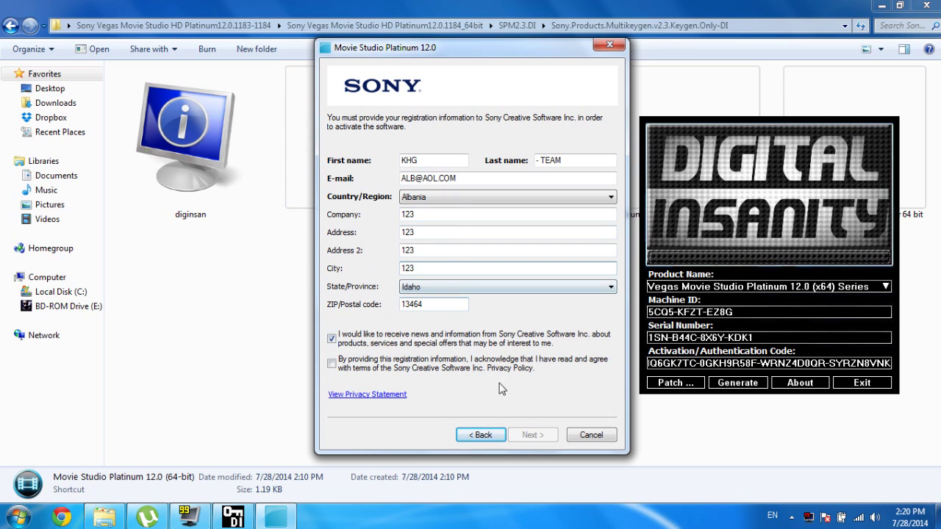
left_click(393, 369)
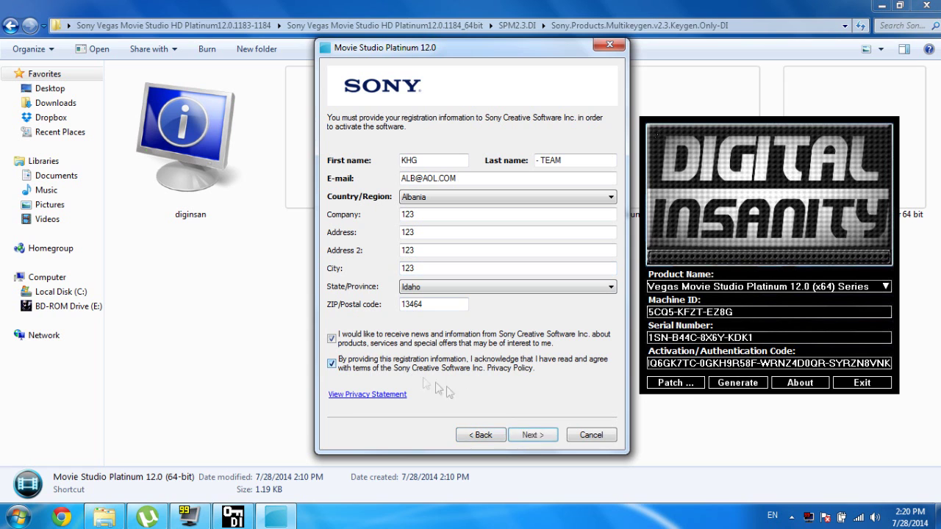
left_click(533, 435)
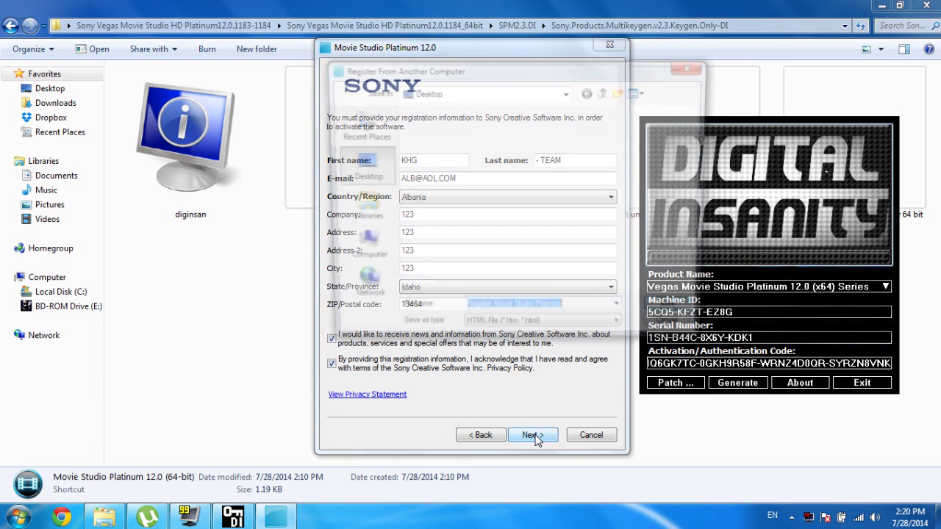
- Save the registration page as Register Movie Studio Platinum on the Desktop, replace the existing file, and continue to the authentication code entry
left_click(678, 315)
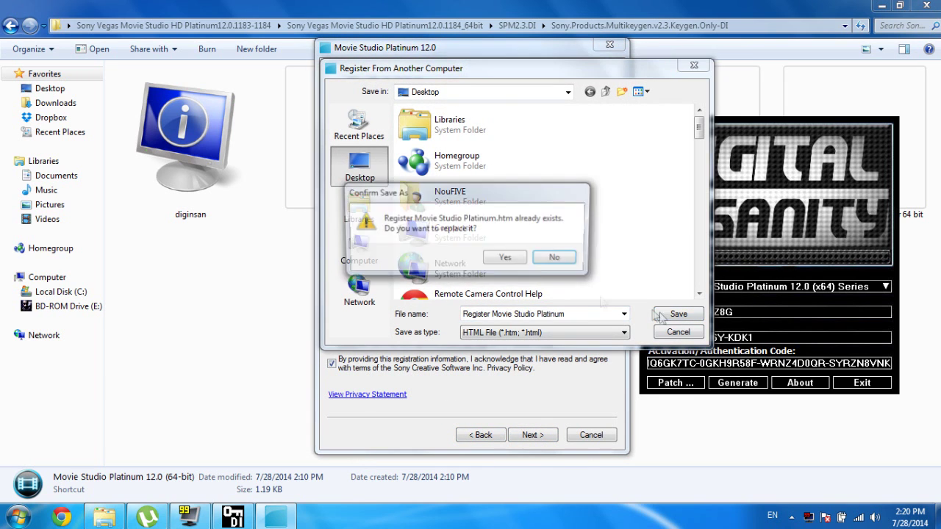
left_click(491, 257)
left_click(534, 435)
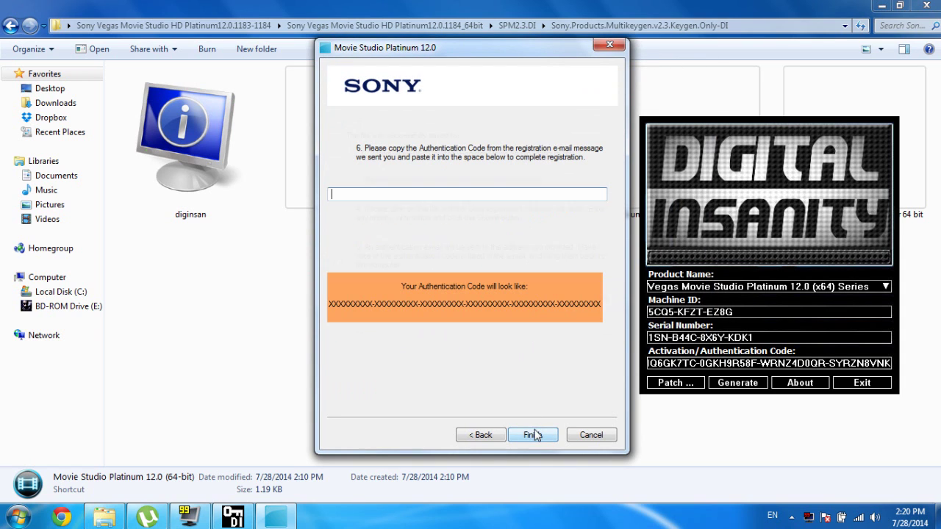
- Copy the activation code from the key generator into the Authentication Code field and finish the registration
left_click_drag(648, 363, 891, 363)
key("ctrl+c")
left_click(650, 363)
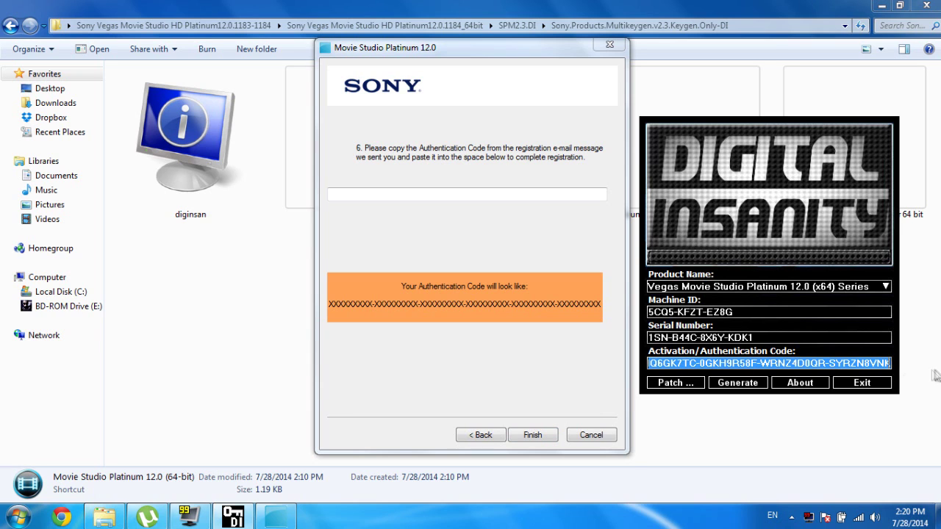
left_click(386, 194)
right_click(383, 195)
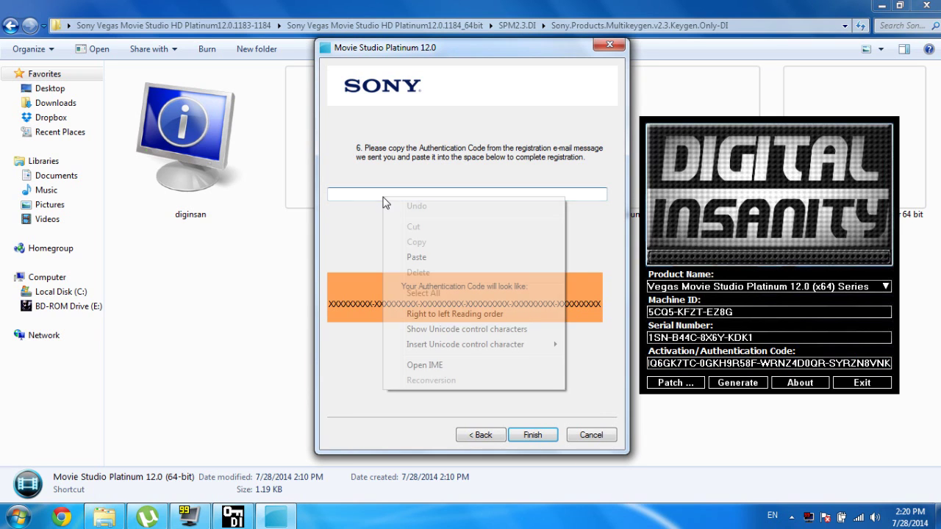
left_click(422, 259)
left_click(533, 435)
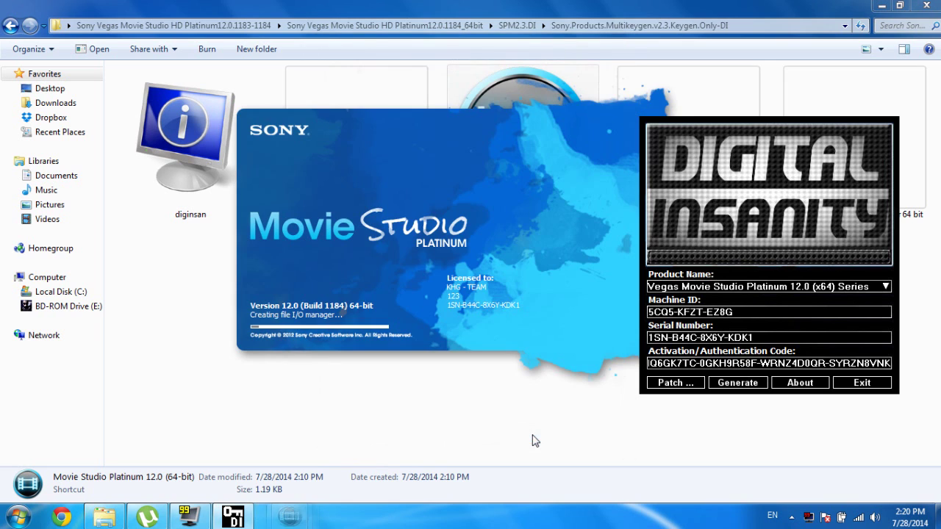
- Exit the key generator and close Movie Studio's Welcome window
left_click(862, 383)
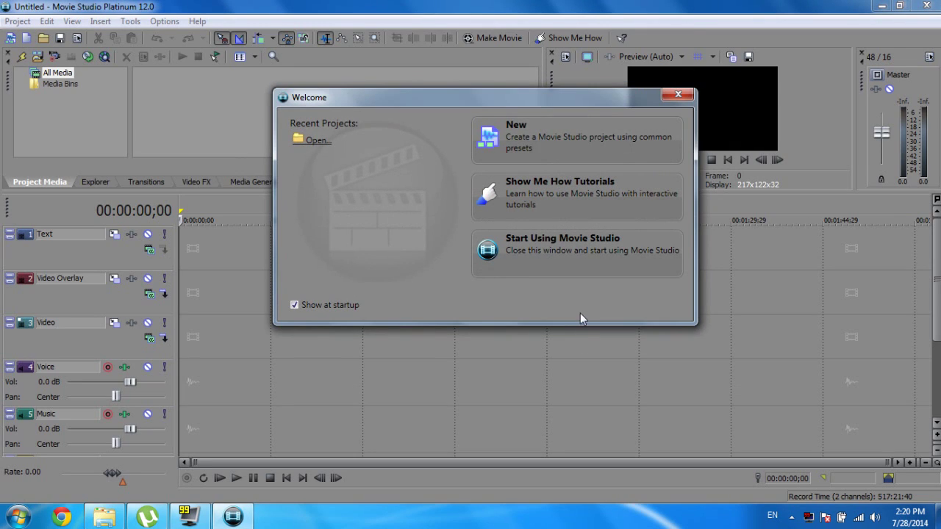
left_click(685, 96)
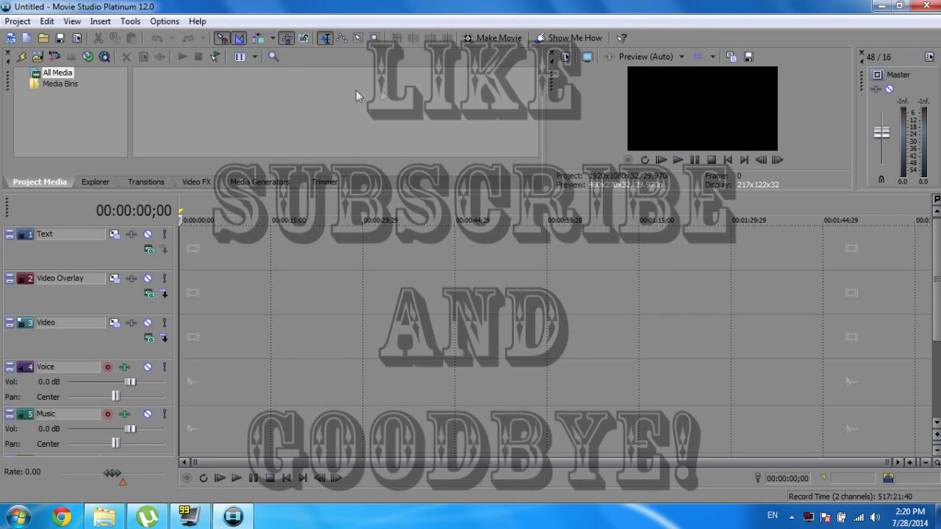